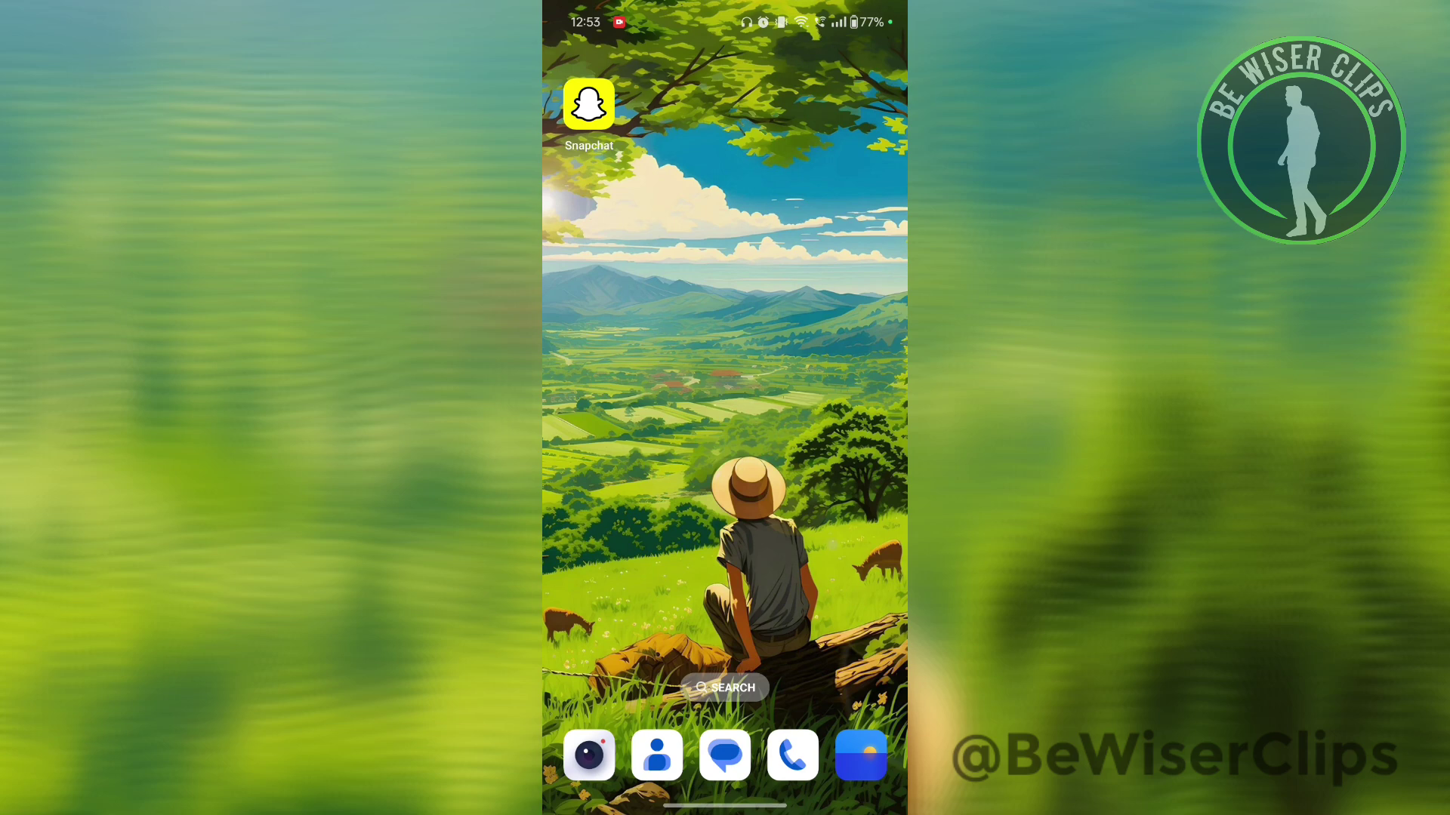
Open Snapchat and go from the profile page to the app settings
click(589, 105)
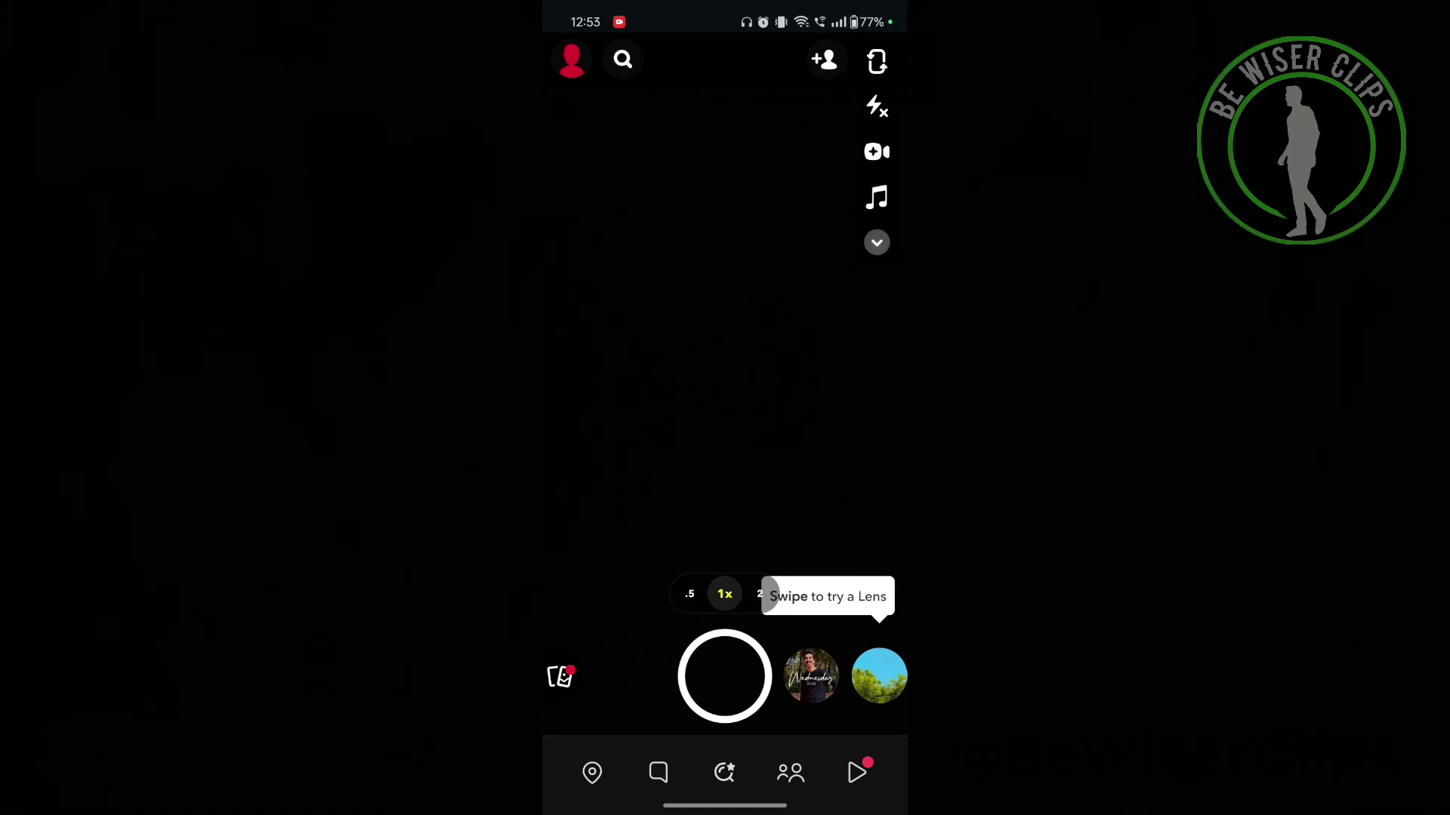
click(571, 59)
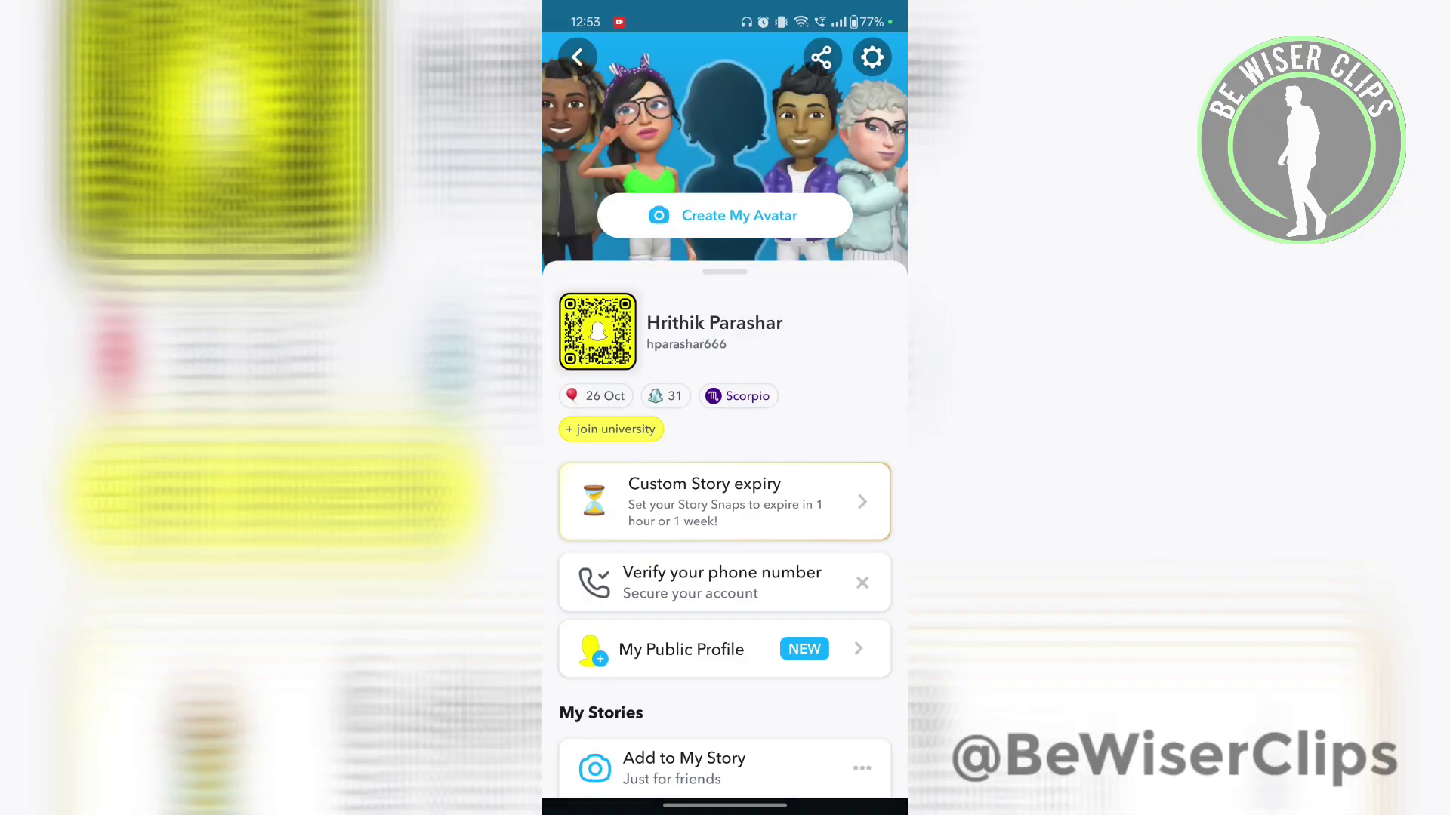
click(871, 57)
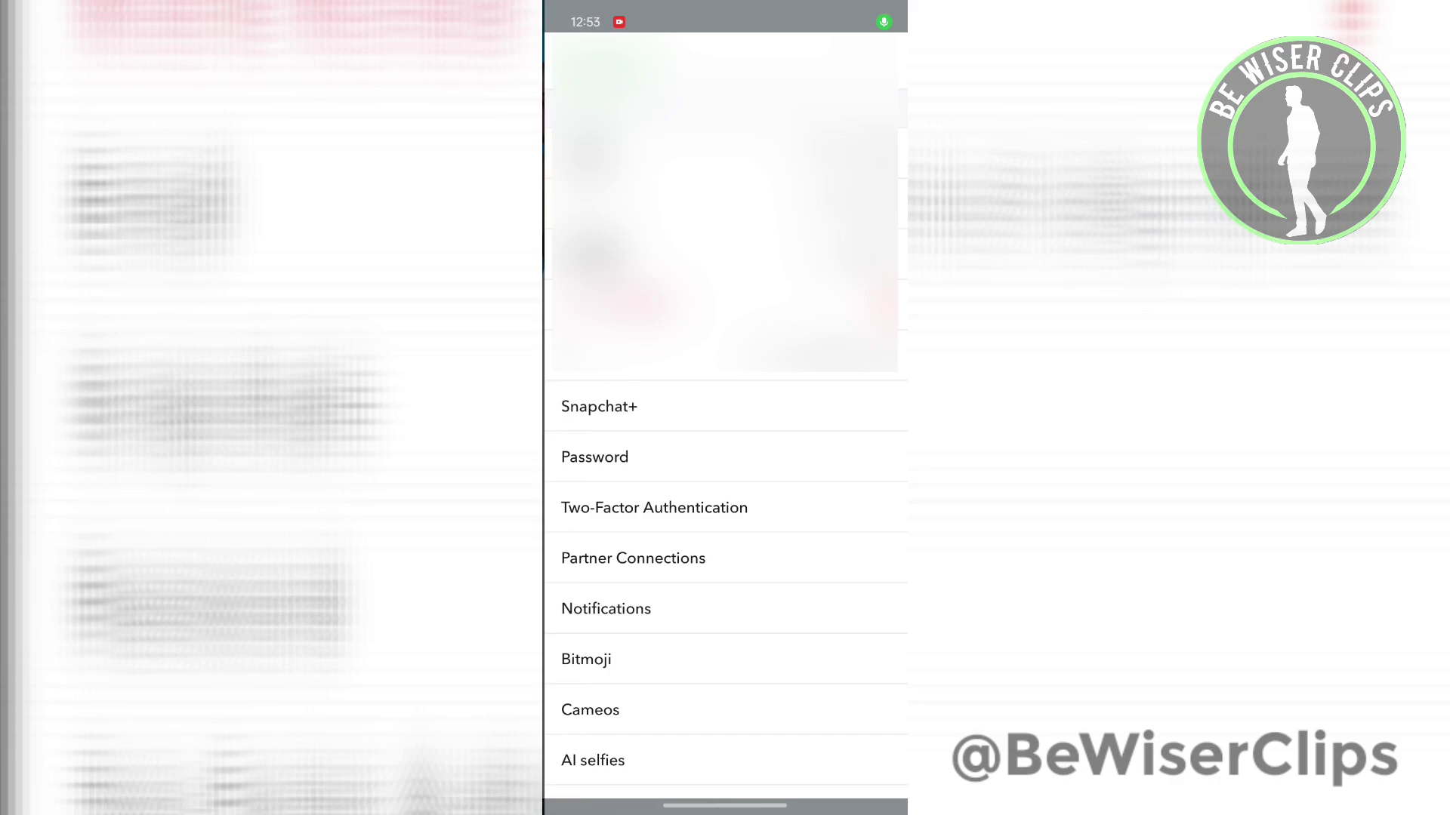
scroll(578, 538, down, 2)
scroll(578, 538, down, 1)
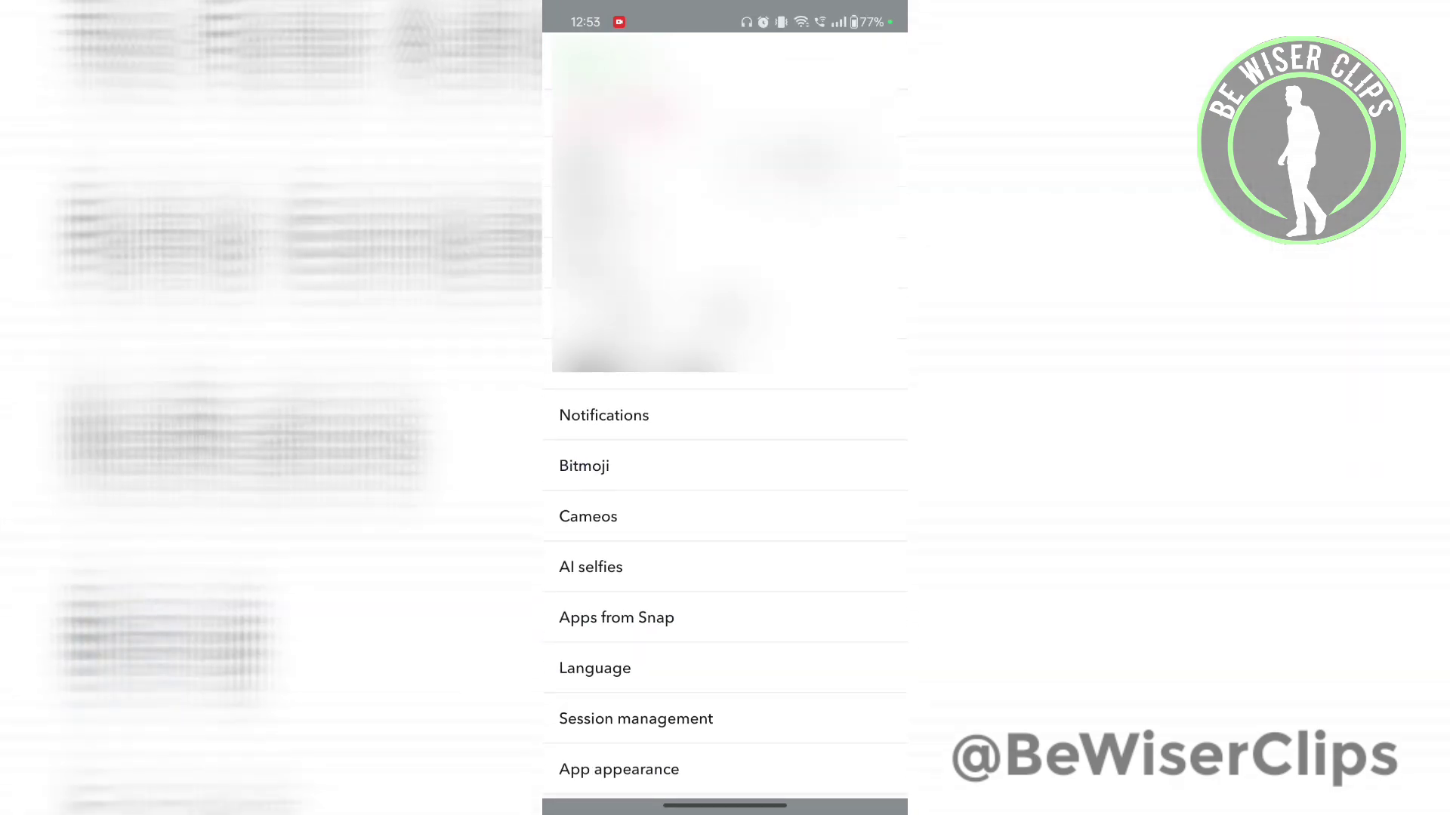
In Notification Settings, untick 'Stories from friends'
click(593, 415)
scroll(597, 710, down, 5)
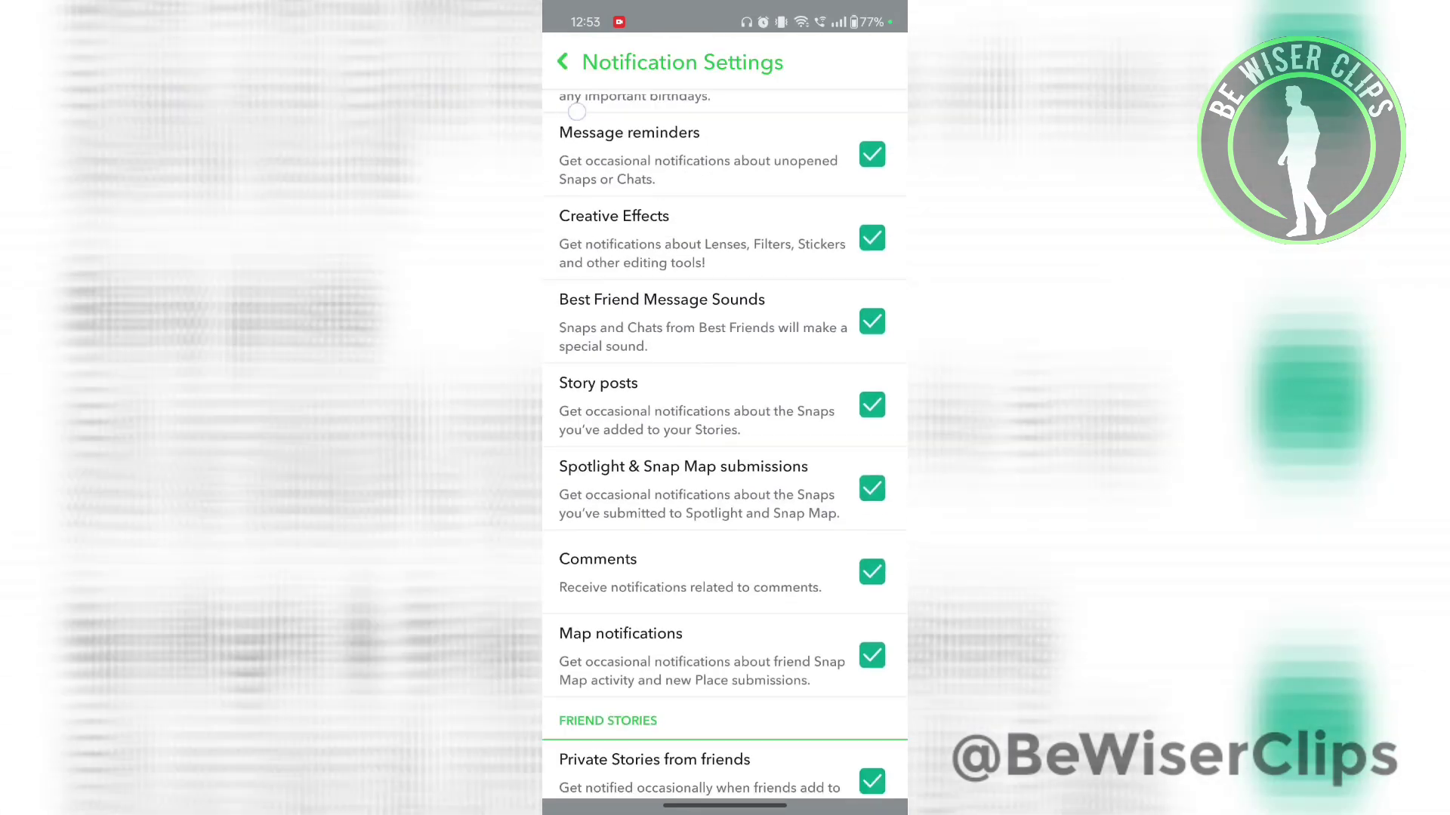
scroll(598, 567, down, 4)
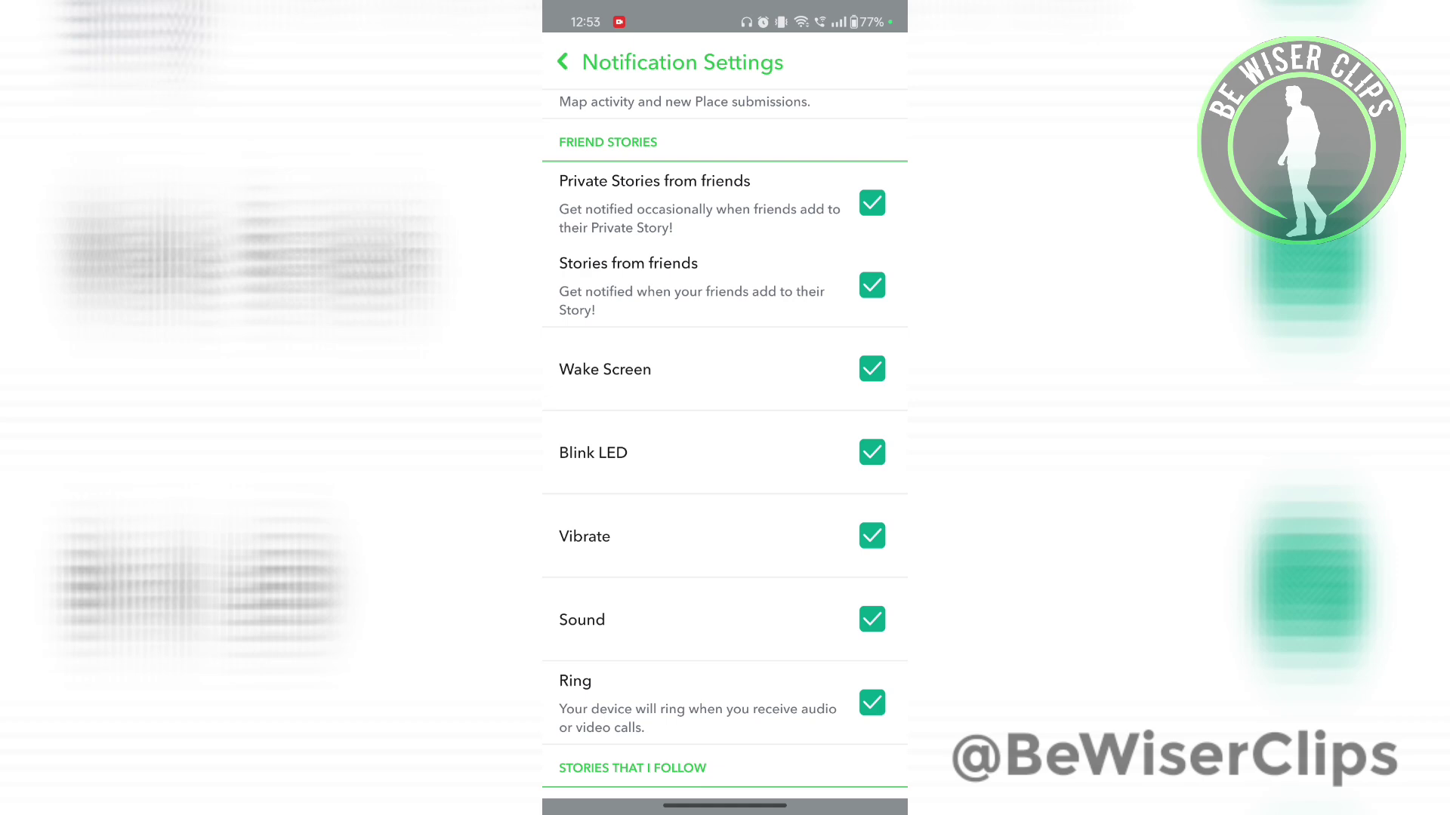
click(872, 285)
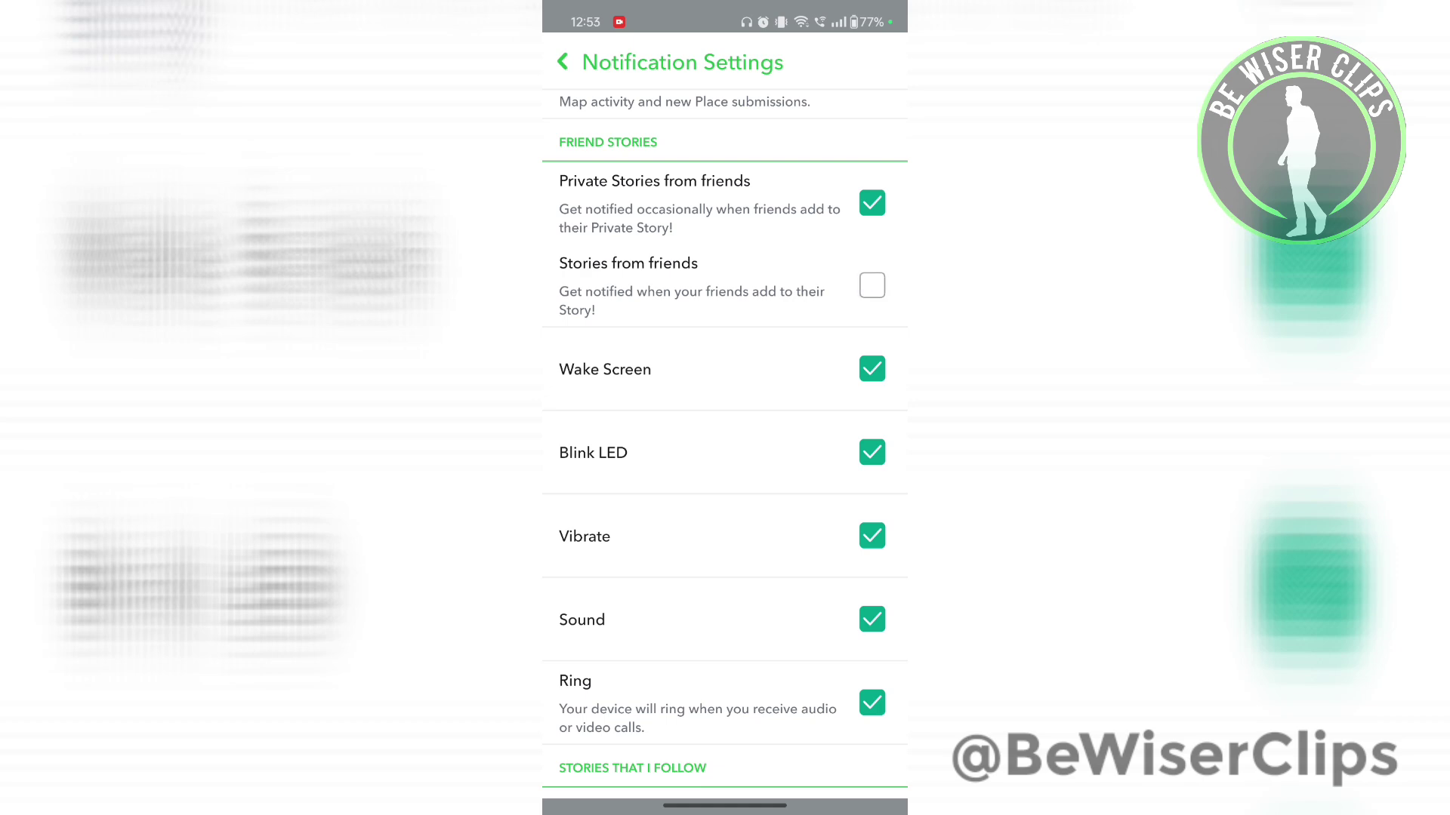
scroll(726, 453, down, 5)
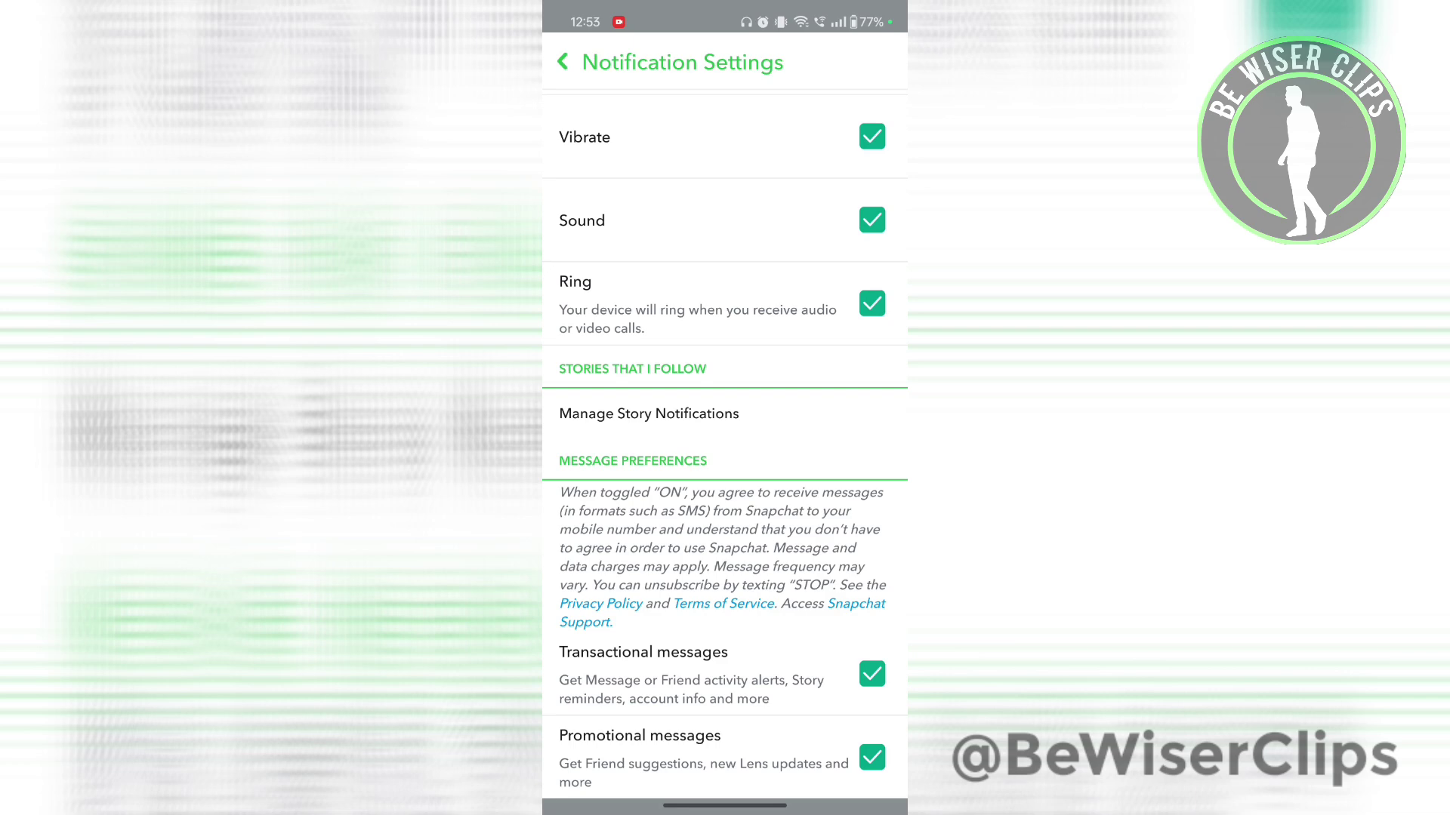
Open Manage Story Notifications under Stories That I Follow
click(622, 414)
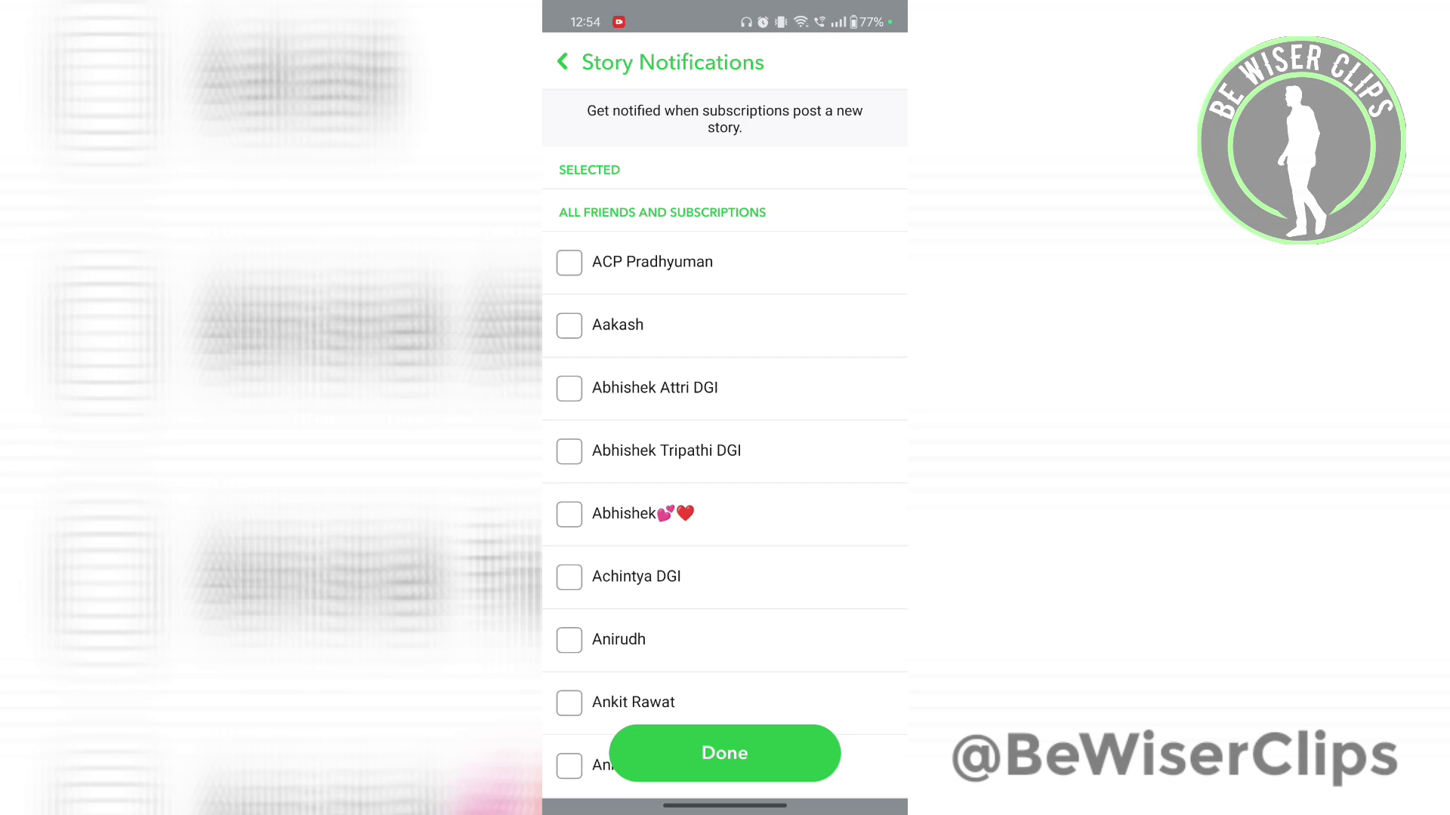
Confirm Story Notifications with Done, leaving no subscriptions selected
click(724, 753)
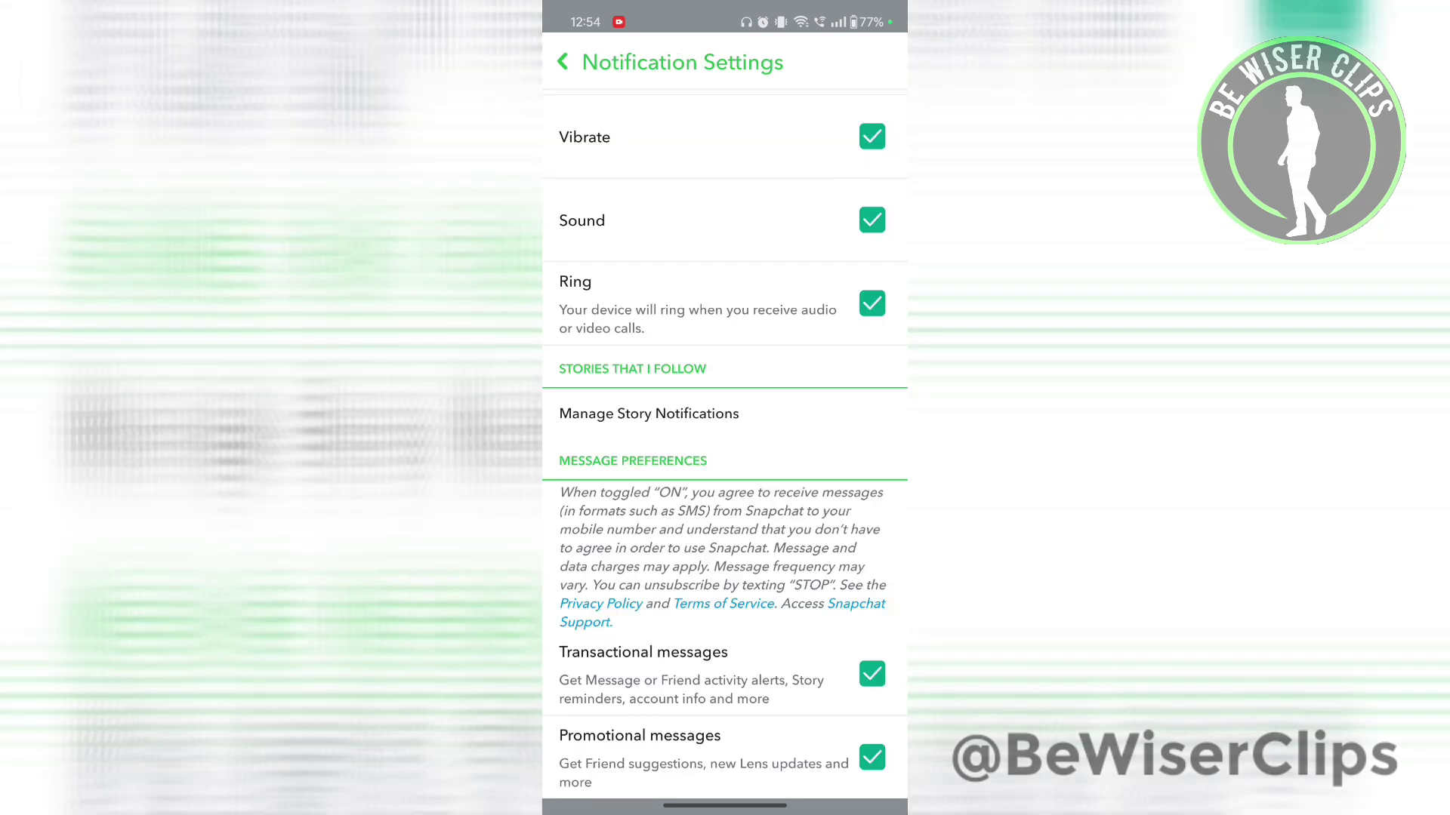